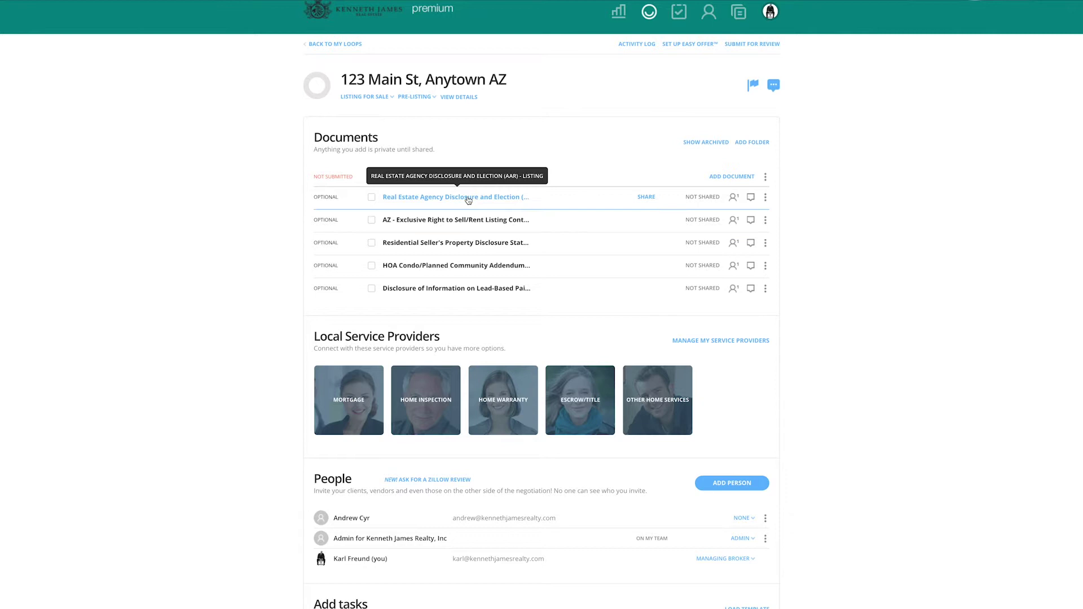
# Step: Open the Real Estate Agency Disclosure and Election (AAR) form from the 123 Main St loop
pyautogui.click(467, 199)
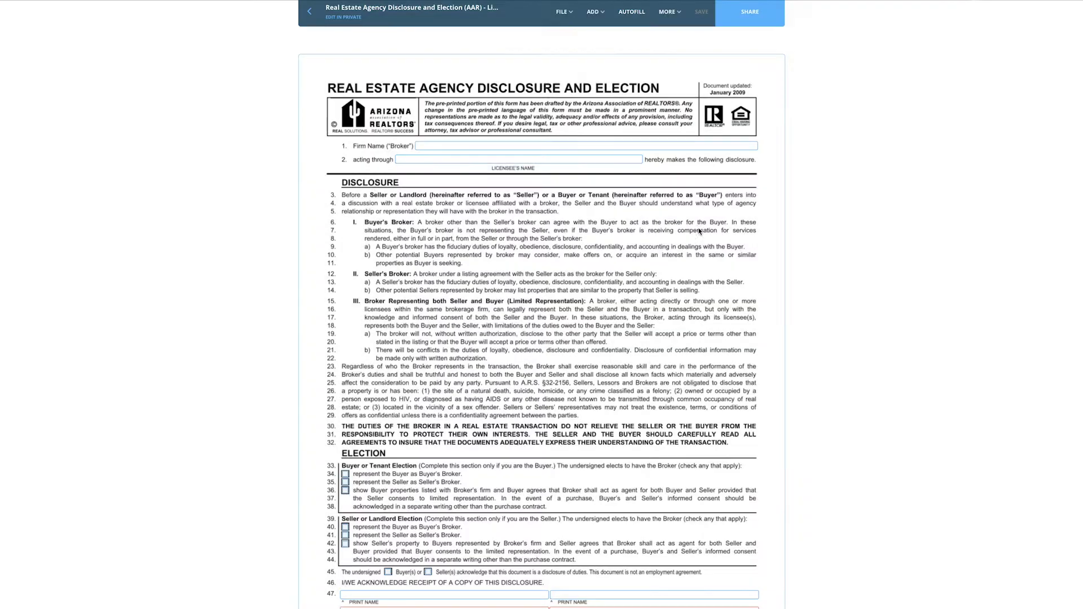
# Step: Enter the brokerage firm name and the agent's name, and tick line 41 to represent the Seller as Seller's Broker
pyautogui.scroll(-3, 383, 191)
pyautogui.scroll(1, 383, 190)
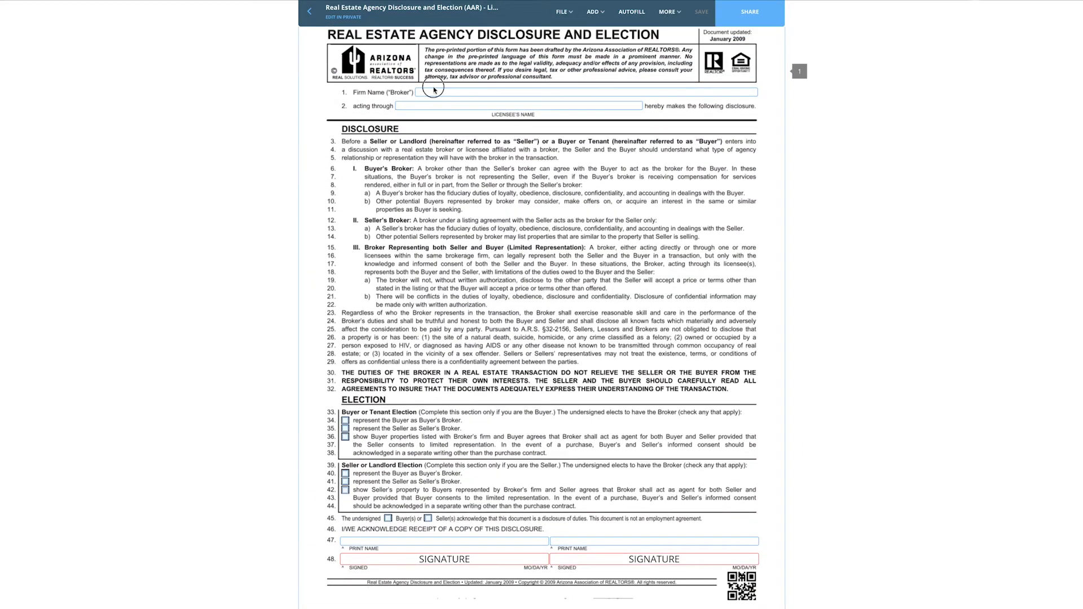
pyautogui.click(432, 90)
pyautogui.write('Kenne')
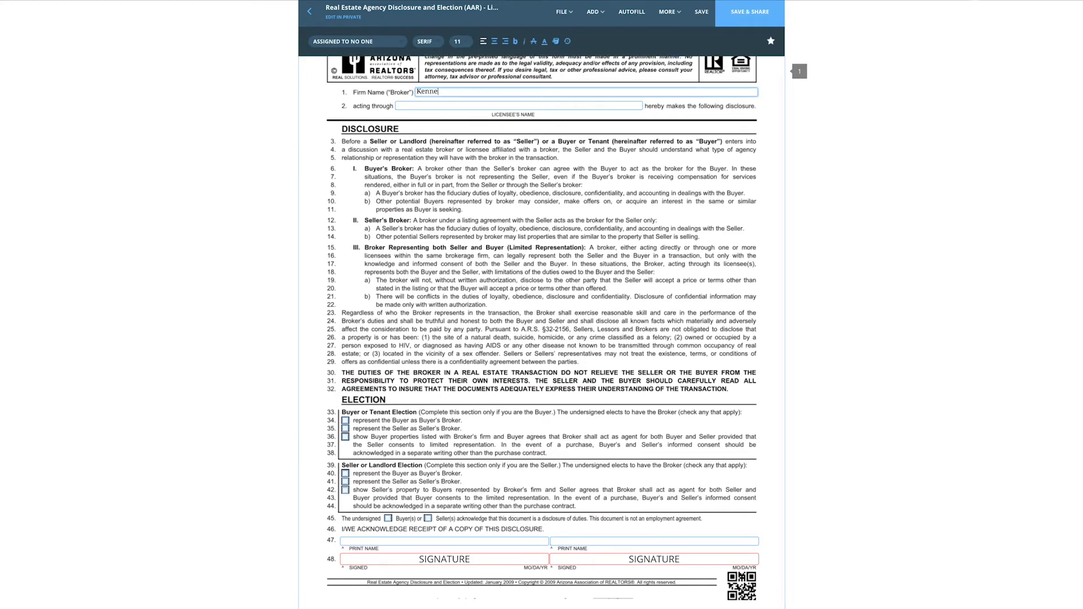
pyautogui.write('th James REal')
pyautogui.click(446, 106)
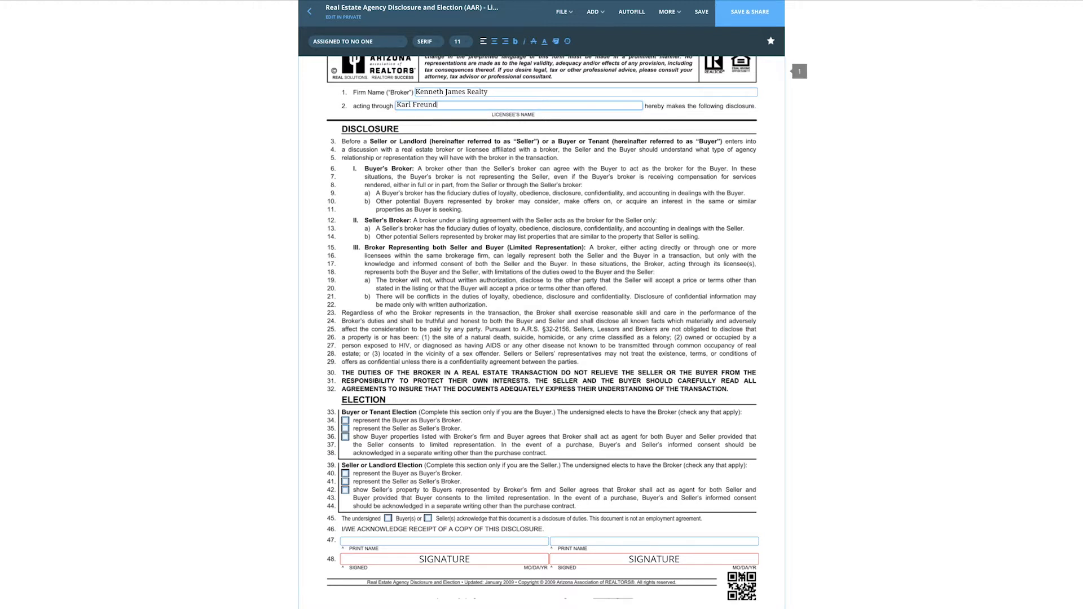
pyautogui.scroll(-2, 469, 153)
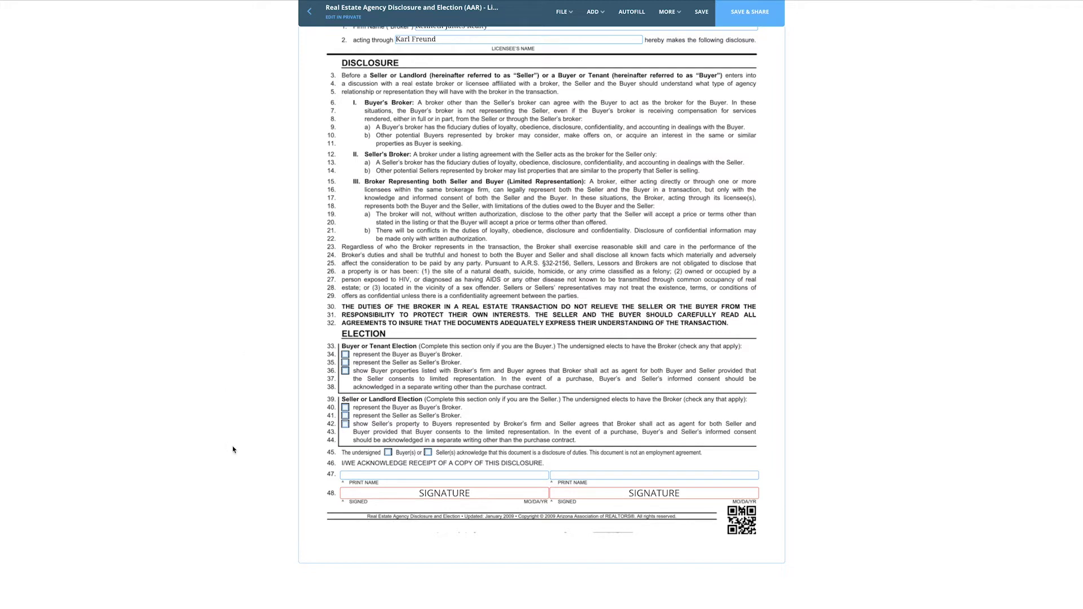
pyautogui.click(345, 417)
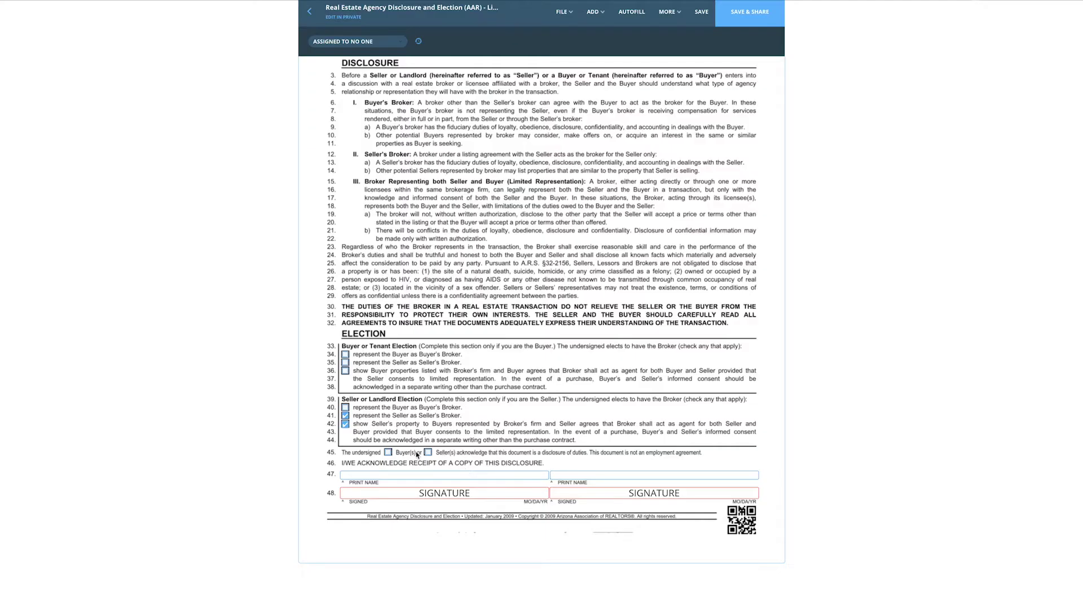
# Step: Tick the Seller(s) acknowledgement checkbox on line 45
pyautogui.click(428, 453)
pyautogui.scroll(-1, 514, 369)
pyautogui.scroll(3, 564, 367)
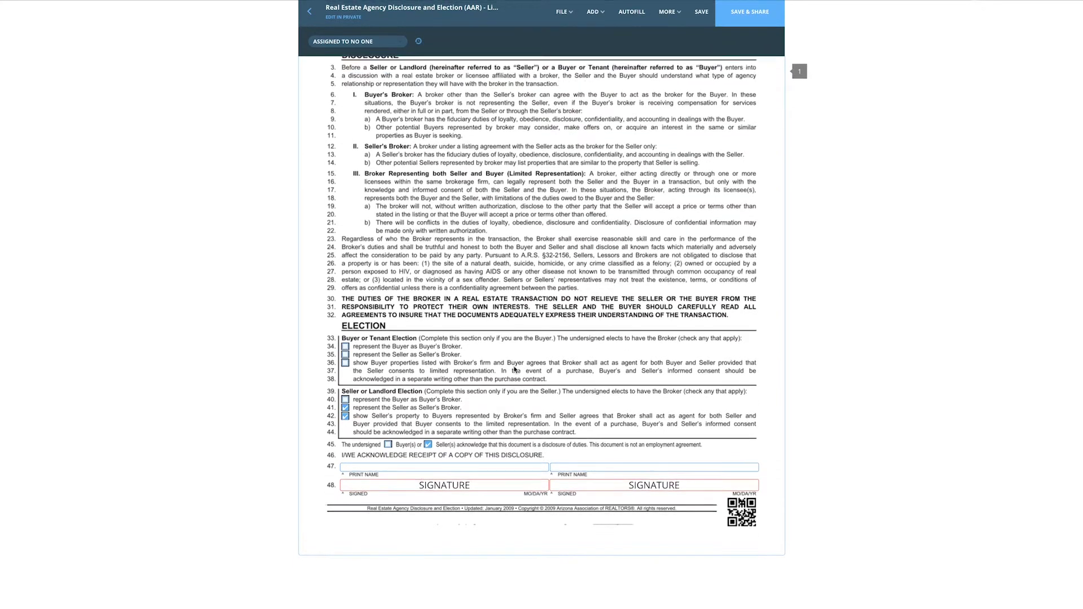
pyautogui.scroll(-5, 623, 364)
pyautogui.scroll(1, 622, 363)
# Step: Assign the seller contact to the line 47 Print Name field and return to the loop
pyautogui.click(370, 440)
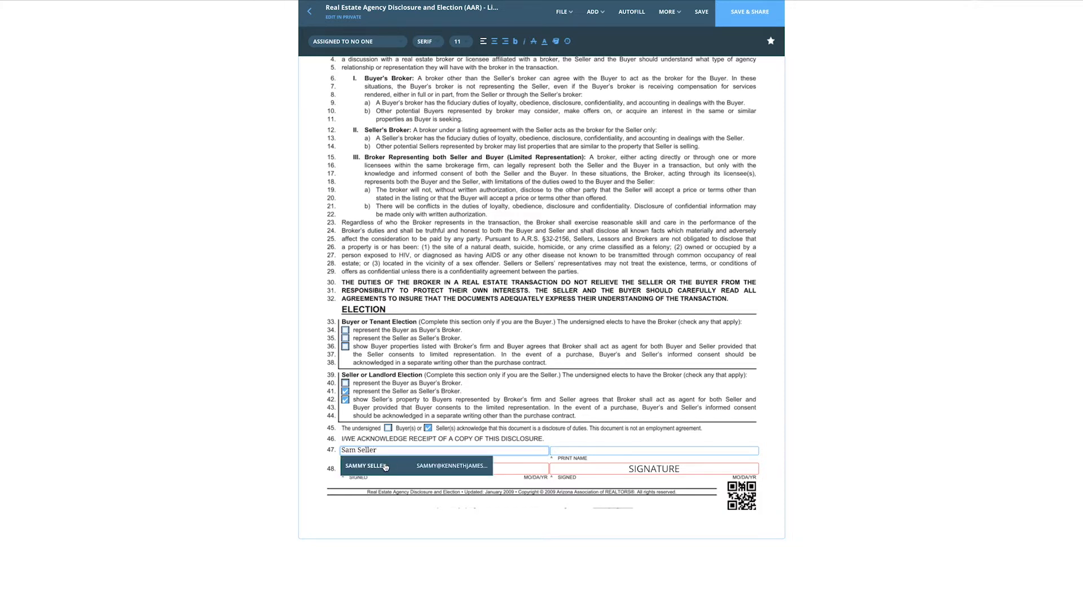
pyautogui.click(386, 467)
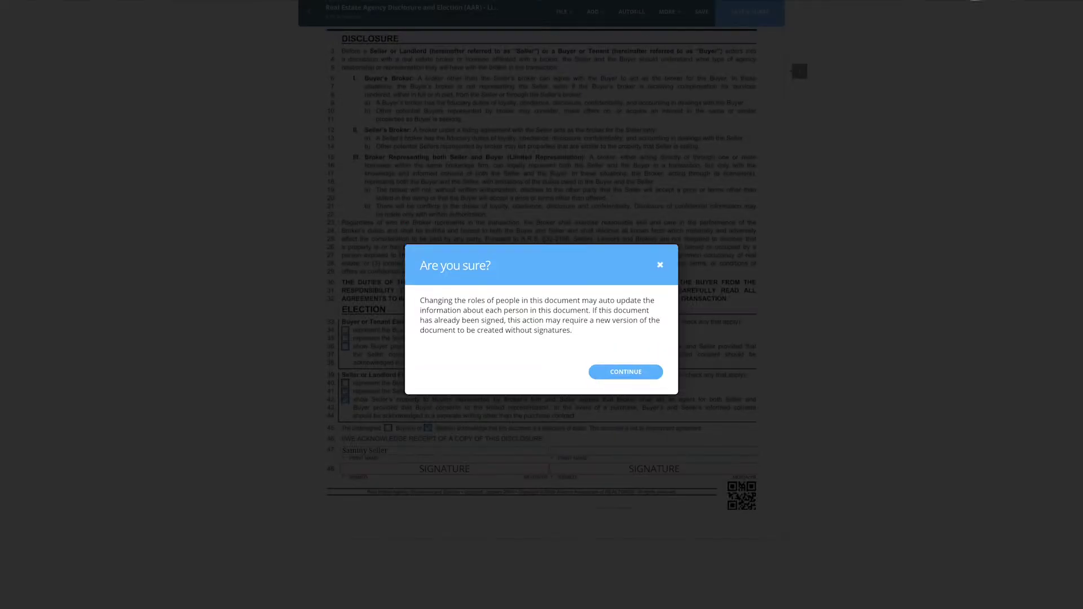
pyautogui.click(625, 371)
pyautogui.click(310, 11)
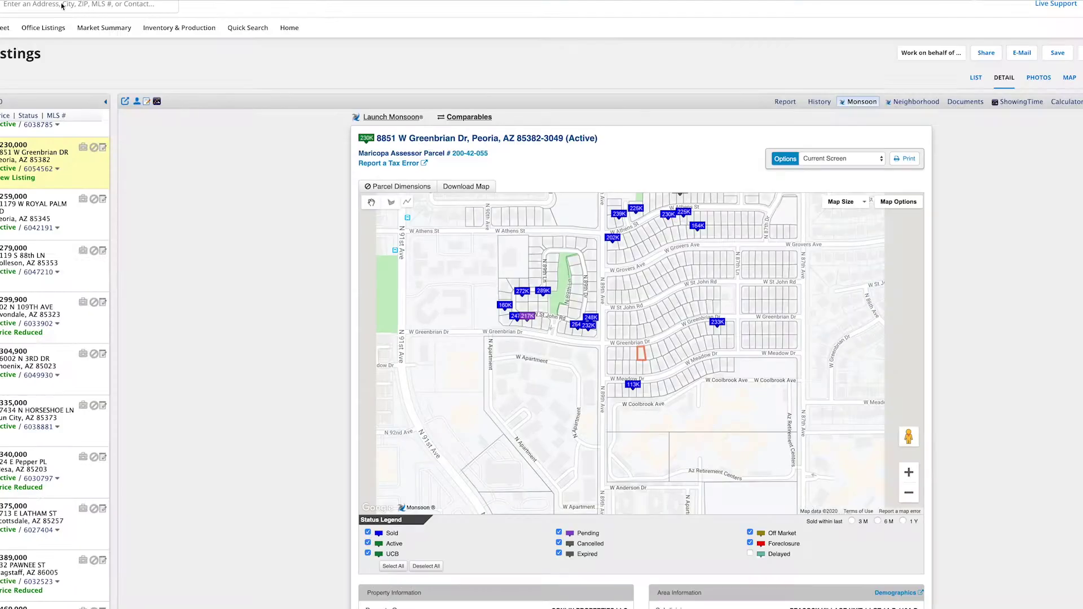
pyautogui.scroll(-7, 117, 393)
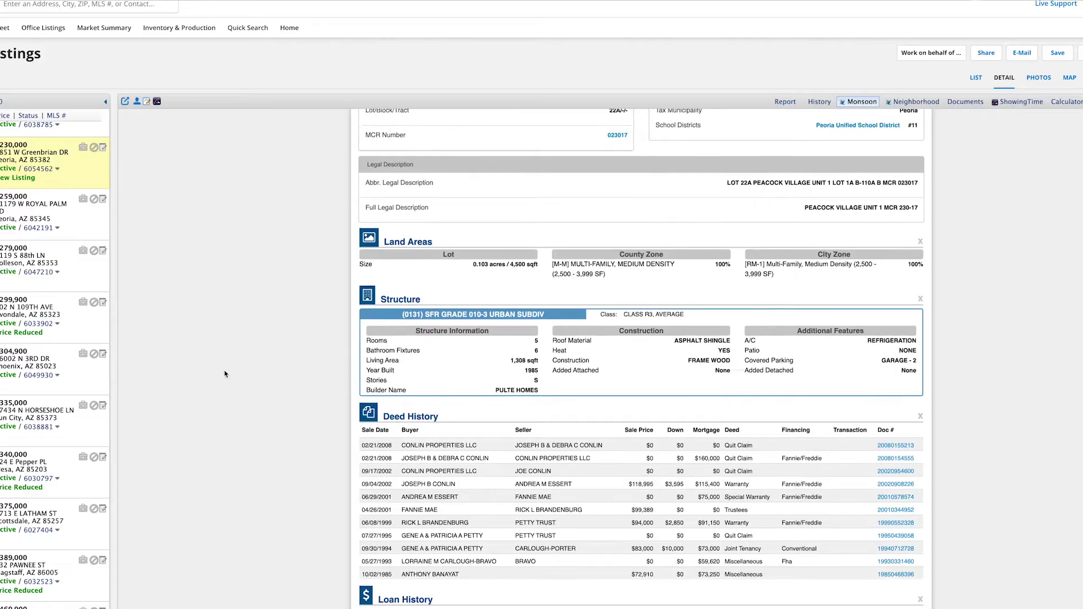
# Step: Close the Autofill prompt on the Exclusive Right to Sell/Rent Listing Contract without filling anything
pyautogui.scroll(10, 226, 369)
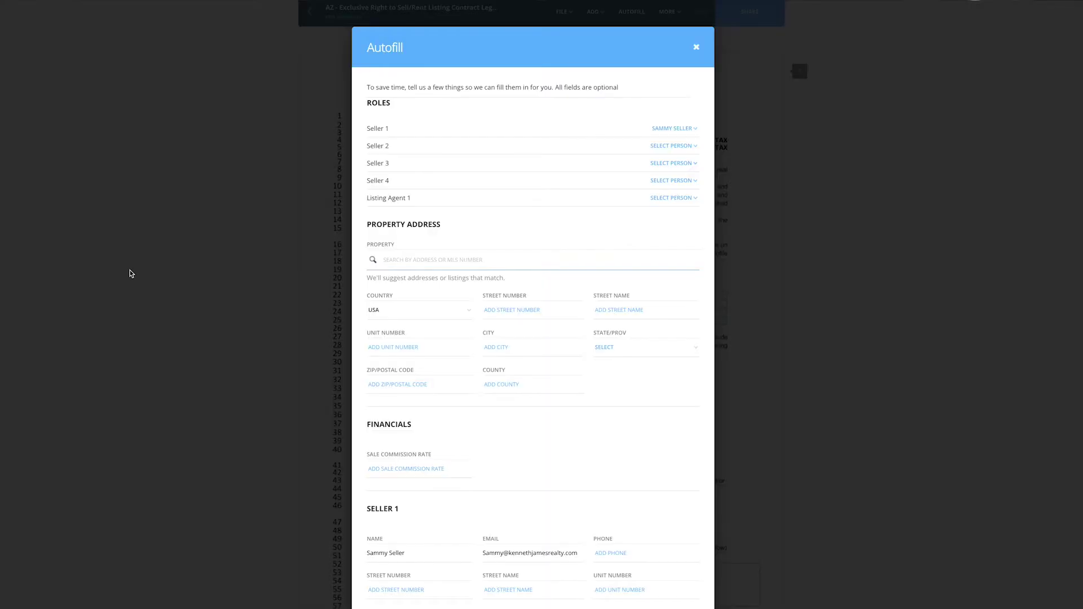
pyautogui.click(696, 47)
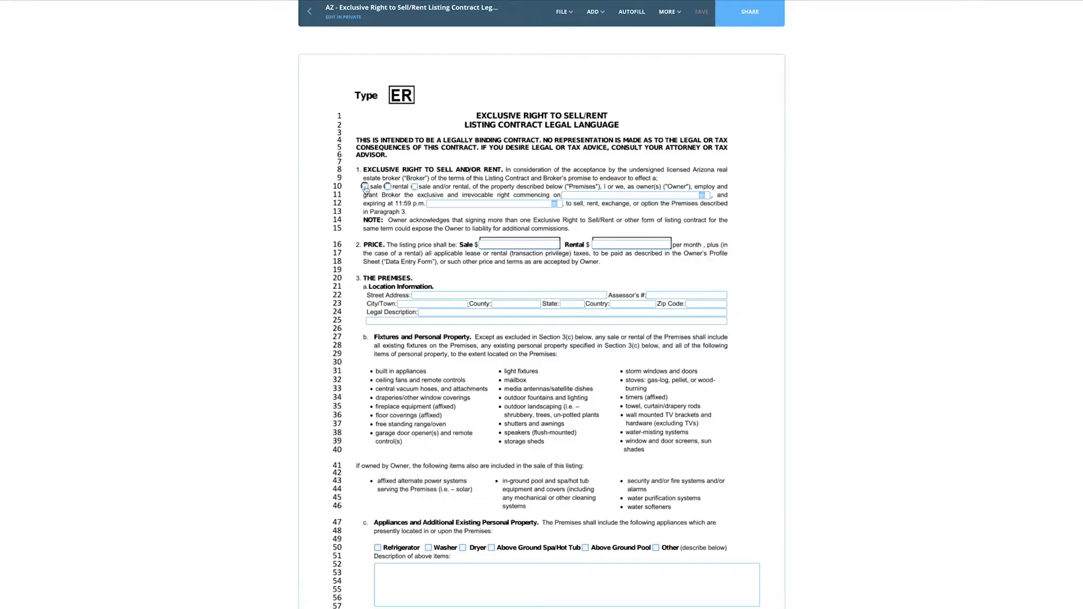
# Step: Mark the listing as a sale running from 03/22/2020 to 06/30/2020
pyautogui.click(364, 187)
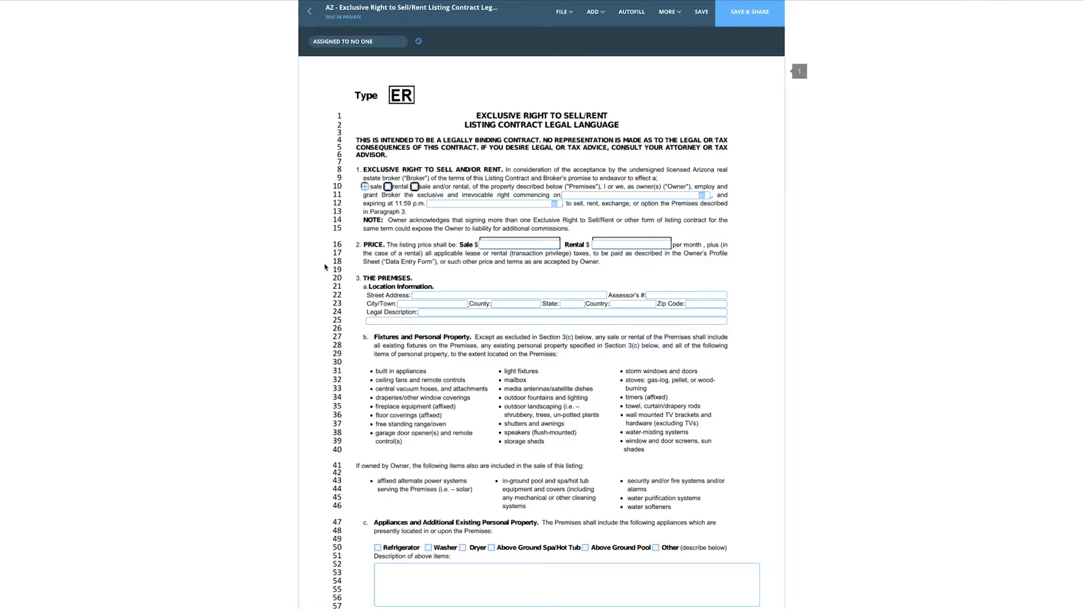
pyautogui.click(597, 195)
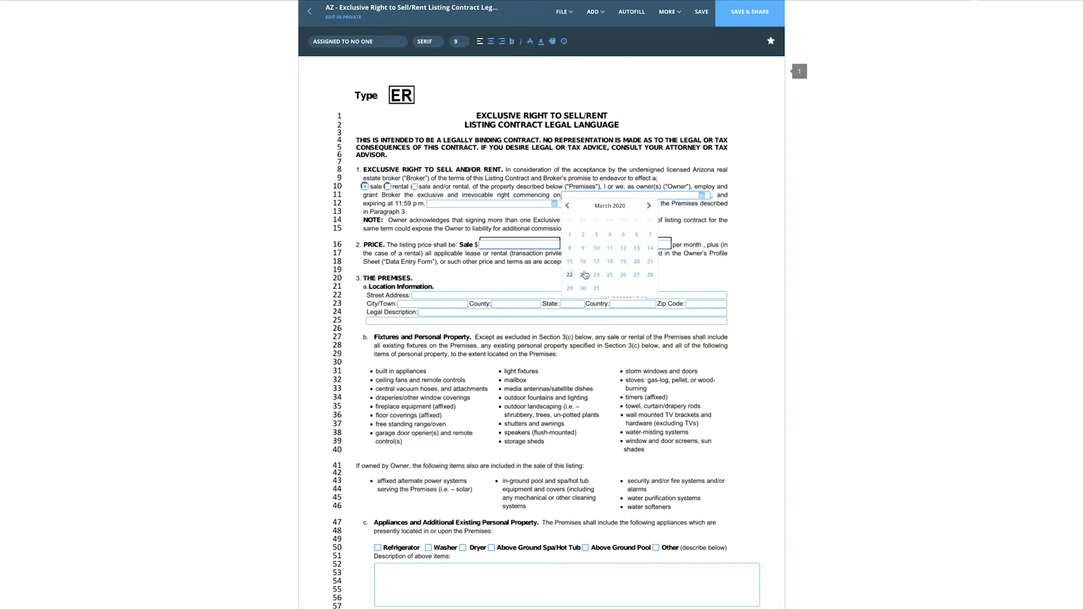
pyautogui.click(570, 276)
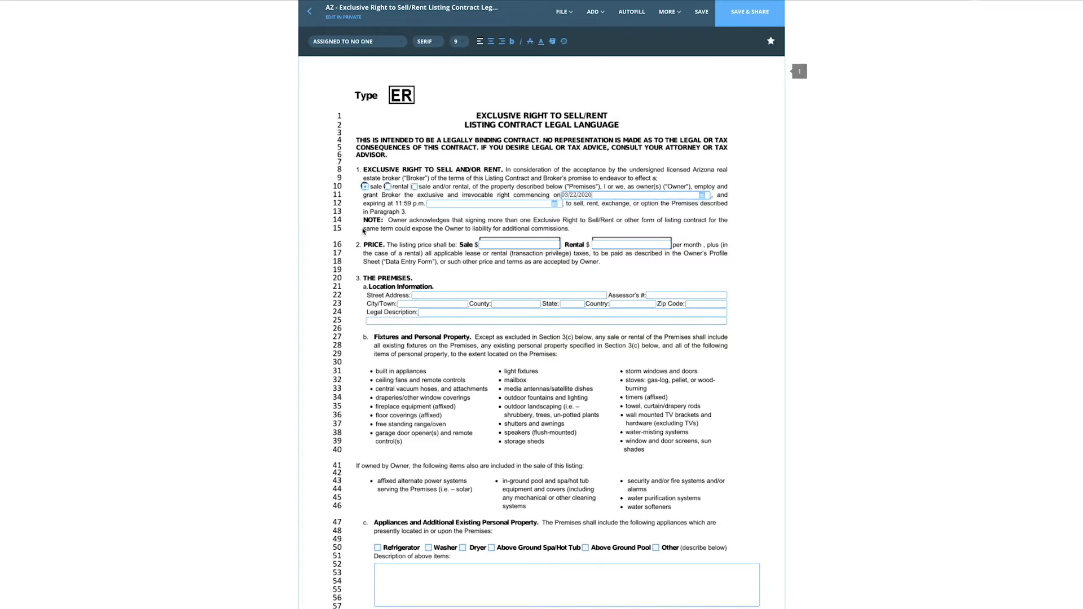
pyautogui.click(441, 204)
pyautogui.click(513, 214)
pyautogui.click(513, 213)
pyautogui.click(513, 214)
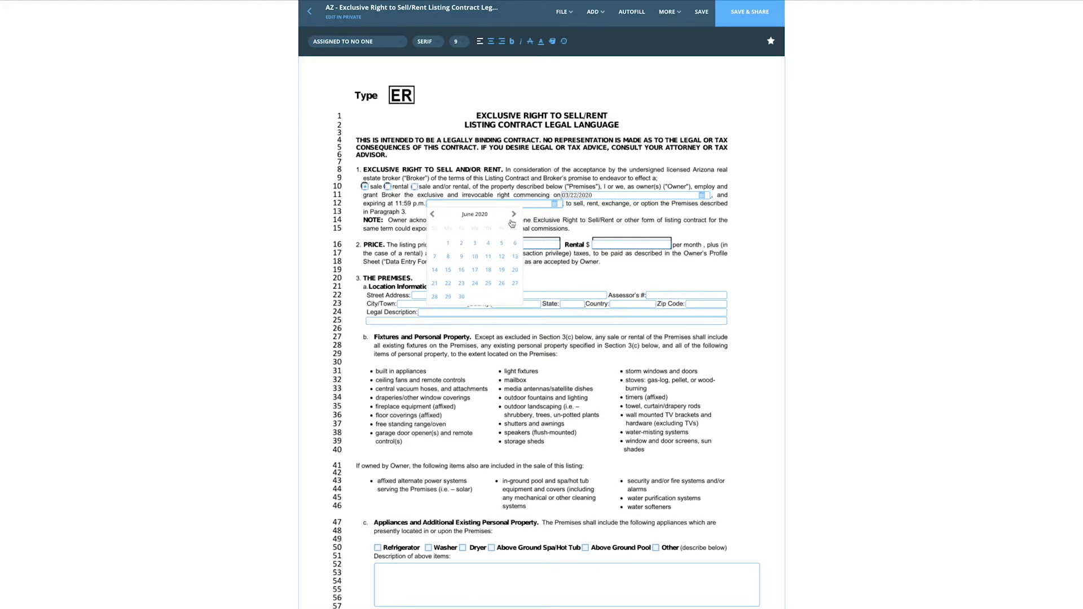
pyautogui.click(461, 296)
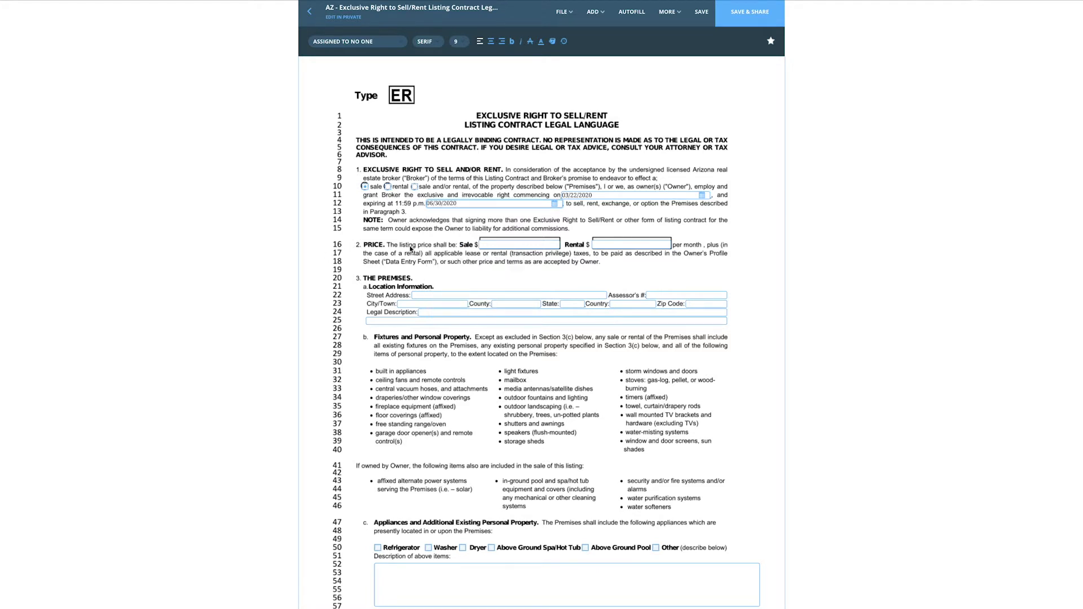
# Step: Enter 250000 as the sale listing price
pyautogui.click(495, 242)
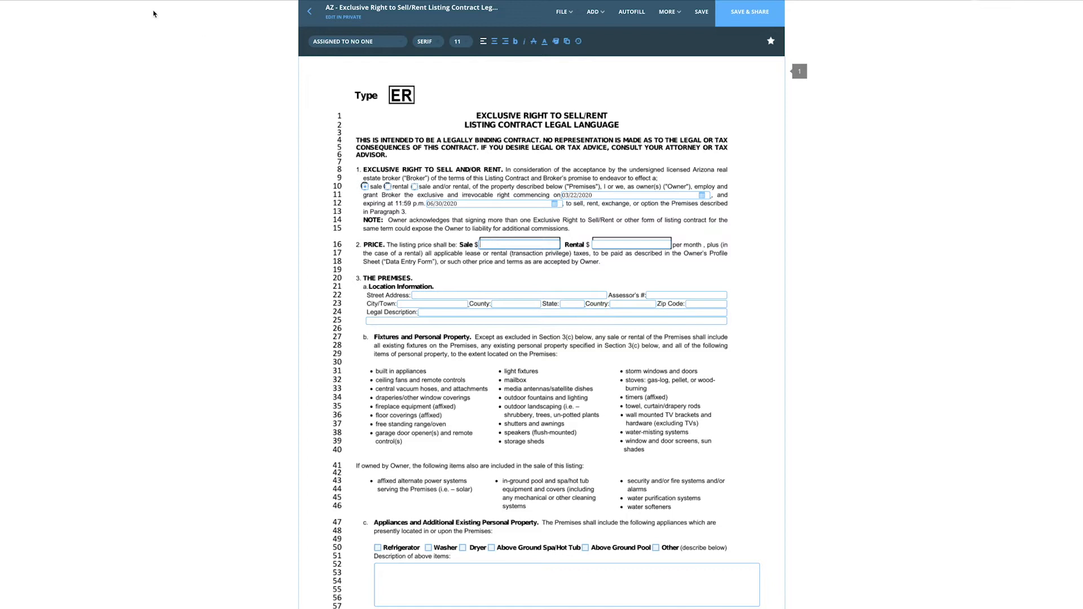
pyautogui.write('250000')
pyautogui.click(604, 245)
pyautogui.click(477, 294)
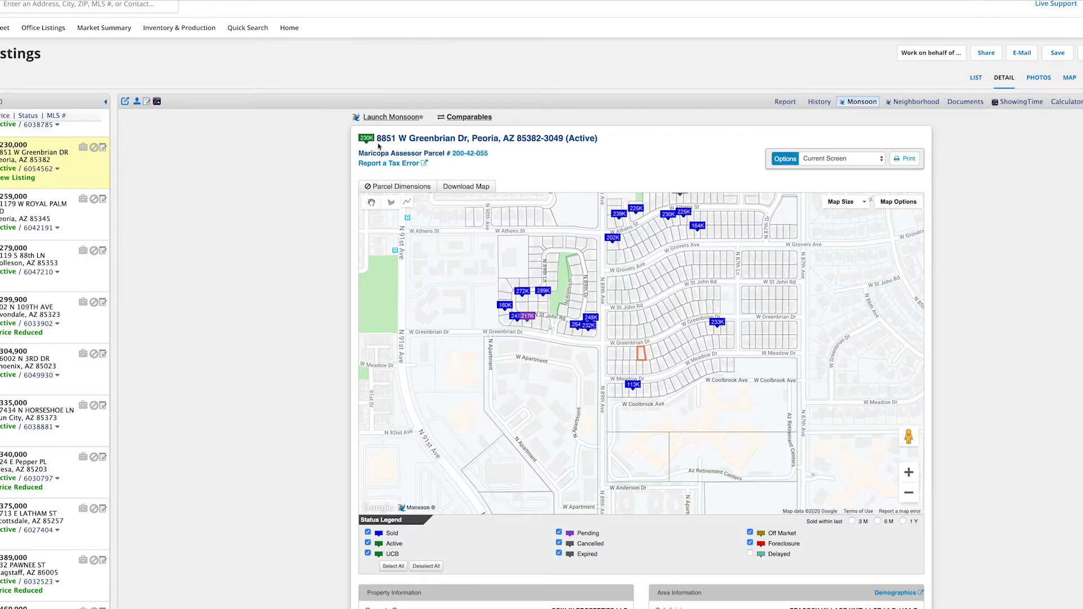
pyautogui.moveTo(377, 139); pyautogui.dragTo(467, 136)
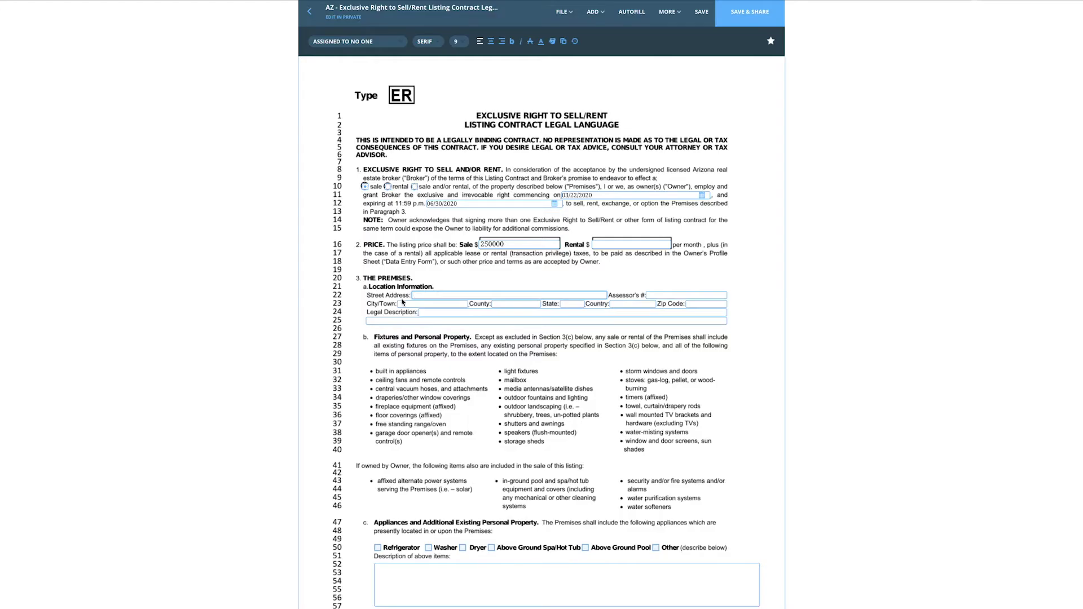
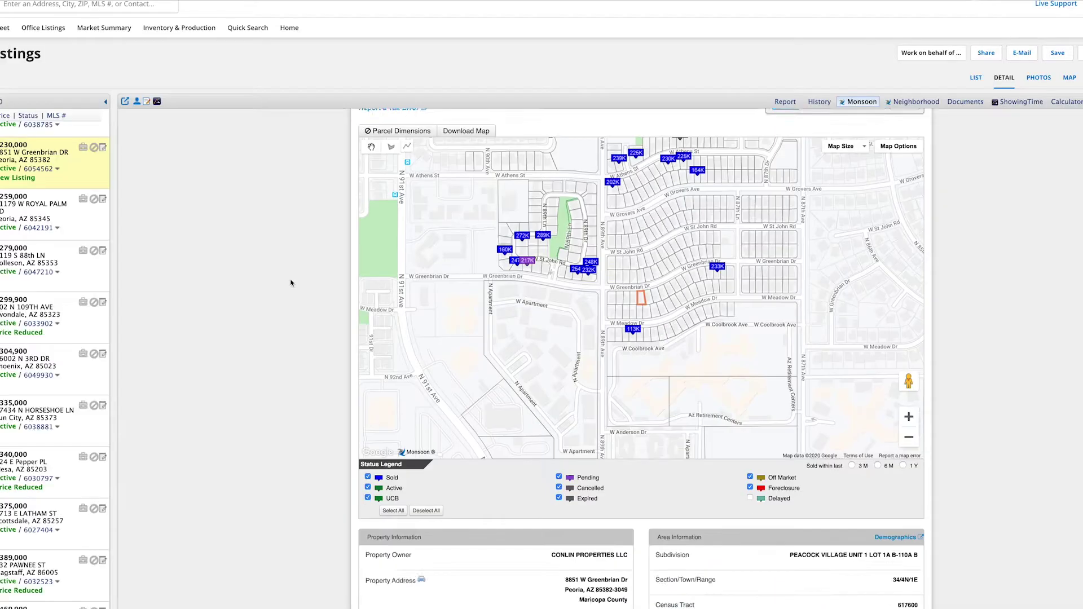
pyautogui.scroll(-7, 291, 280)
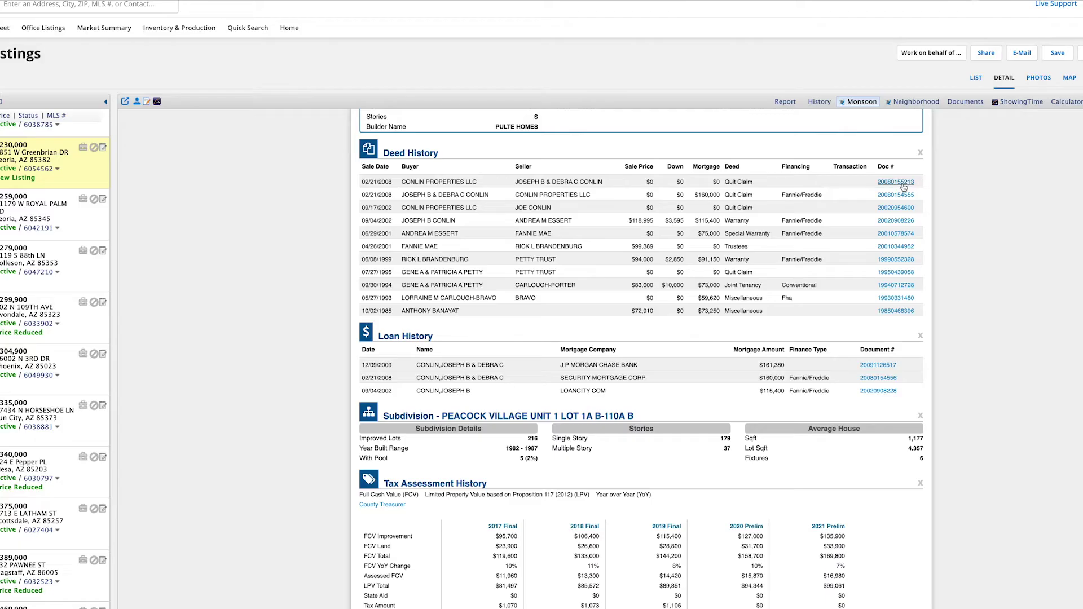
pyautogui.click(901, 186)
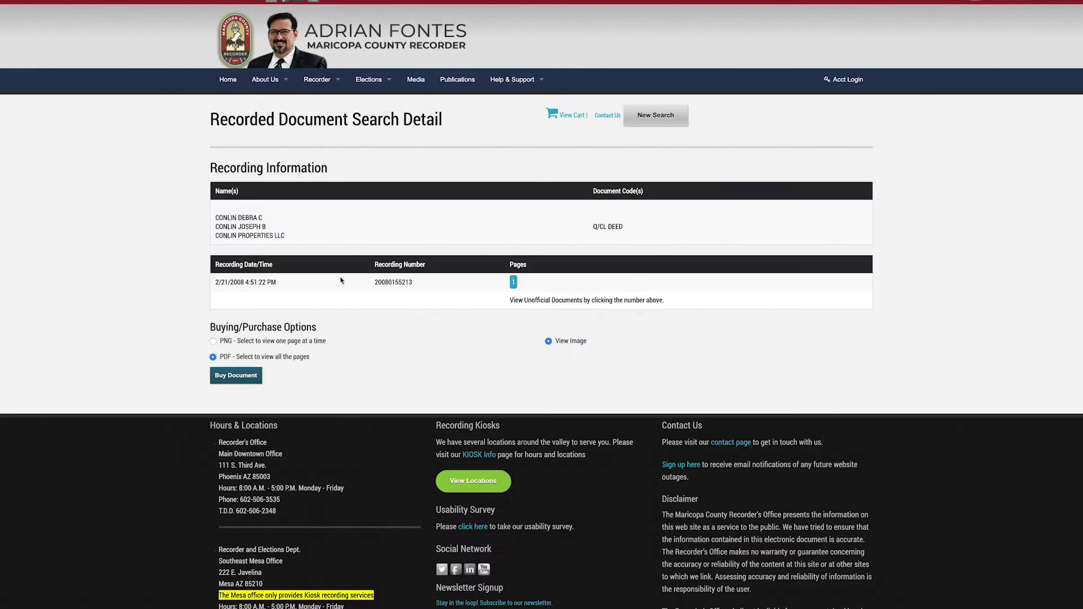
pyautogui.click(513, 282)
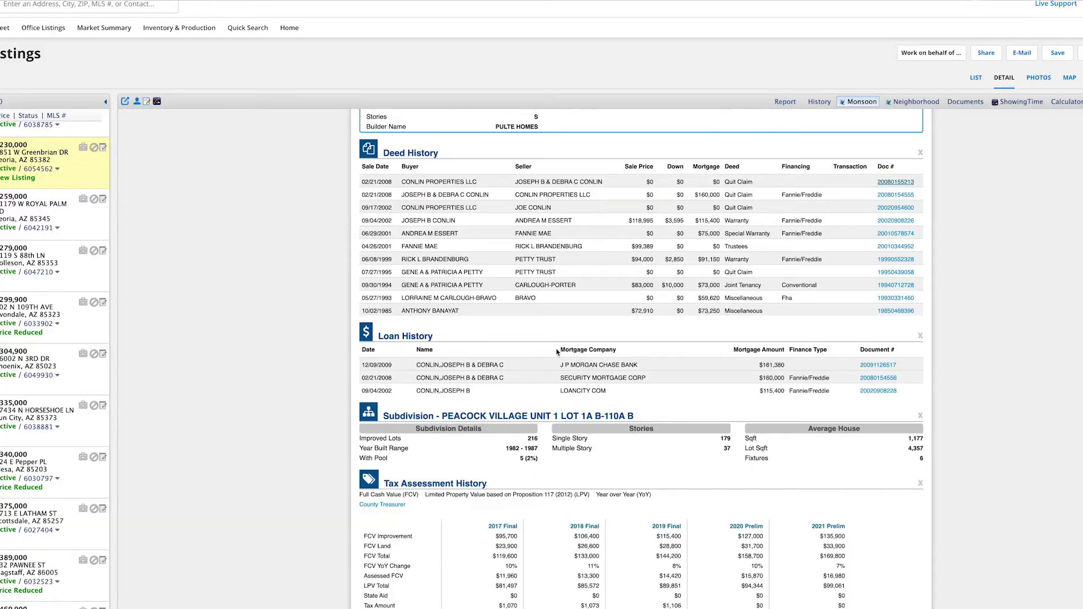
pyautogui.scroll(5, 557, 352)
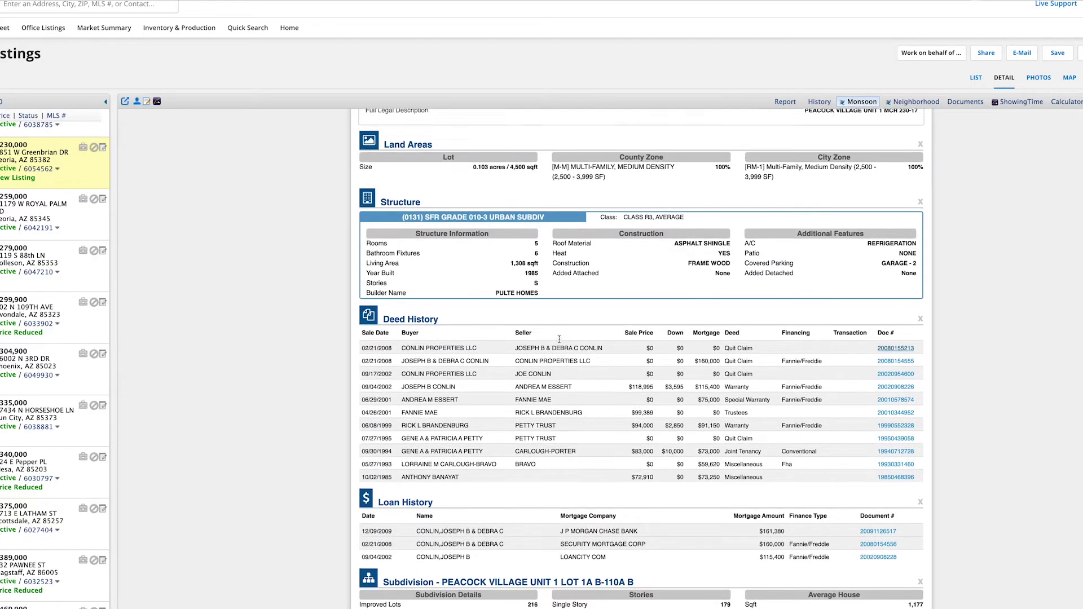
# Step: Paste the MLS legal description 'LOT 22A PEACOCK VILLAGE UNIT 1 LOT 1A B-110A B MCR 023017' into Legal Description
pyautogui.moveTo(728, 187); pyautogui.dragTo(917, 197)
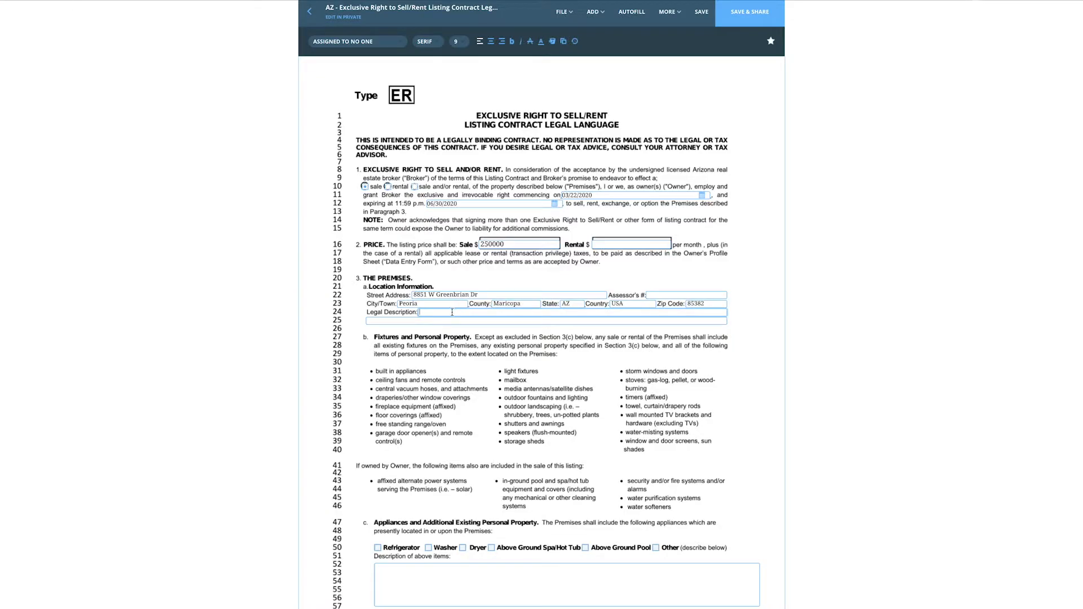
pyautogui.write('LOT 22A PEACOCK VILLAGE UNIT 1 LOT 1A B-110A B MCR 023017')
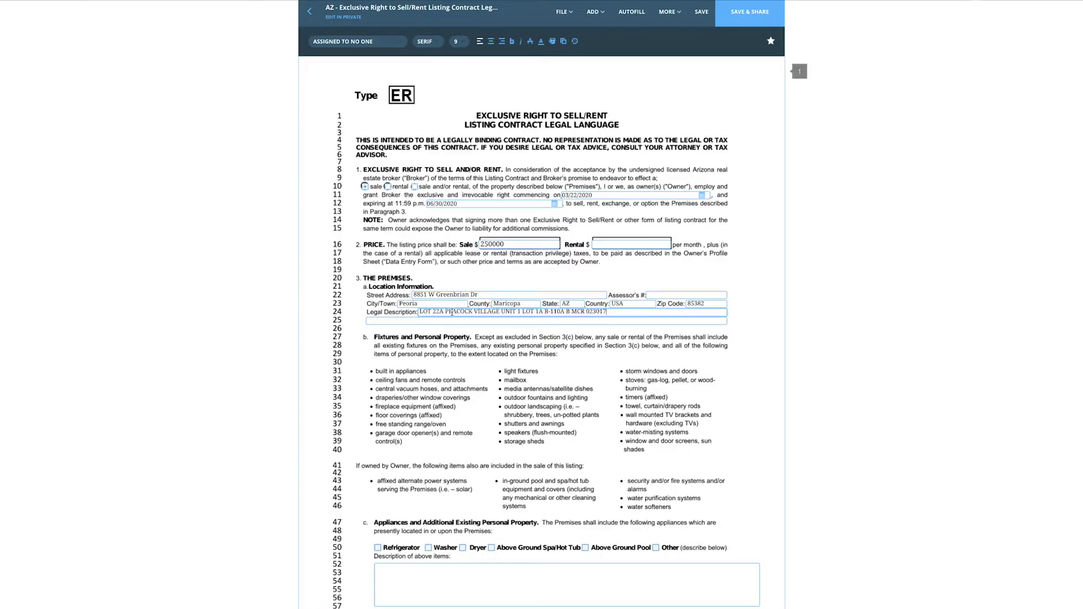
pyautogui.click(461, 376)
pyautogui.click(671, 294)
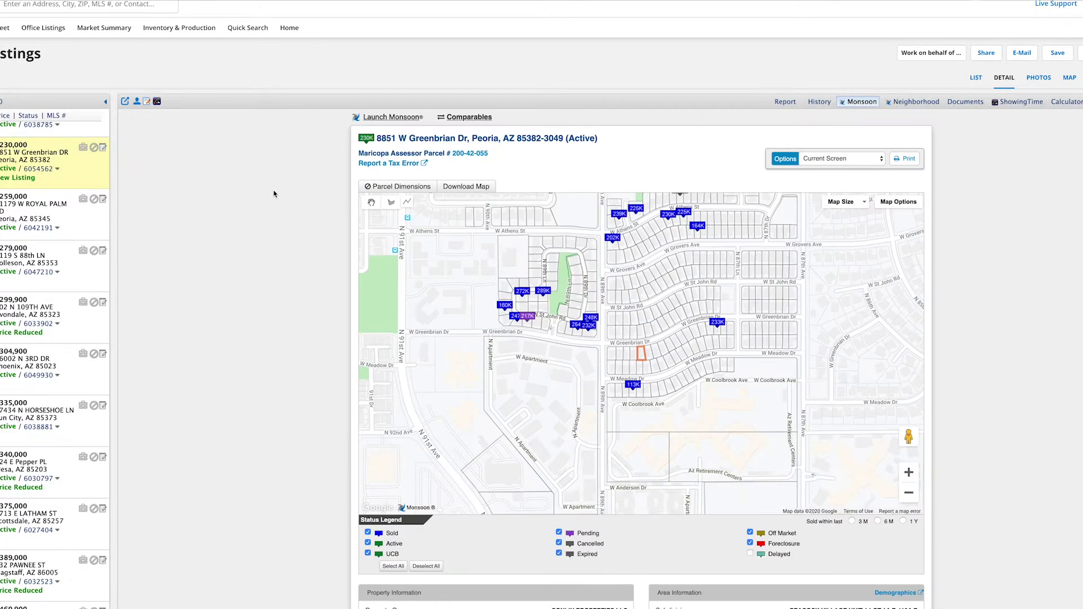
pyautogui.moveTo(488, 153); pyautogui.dragTo(450, 155)
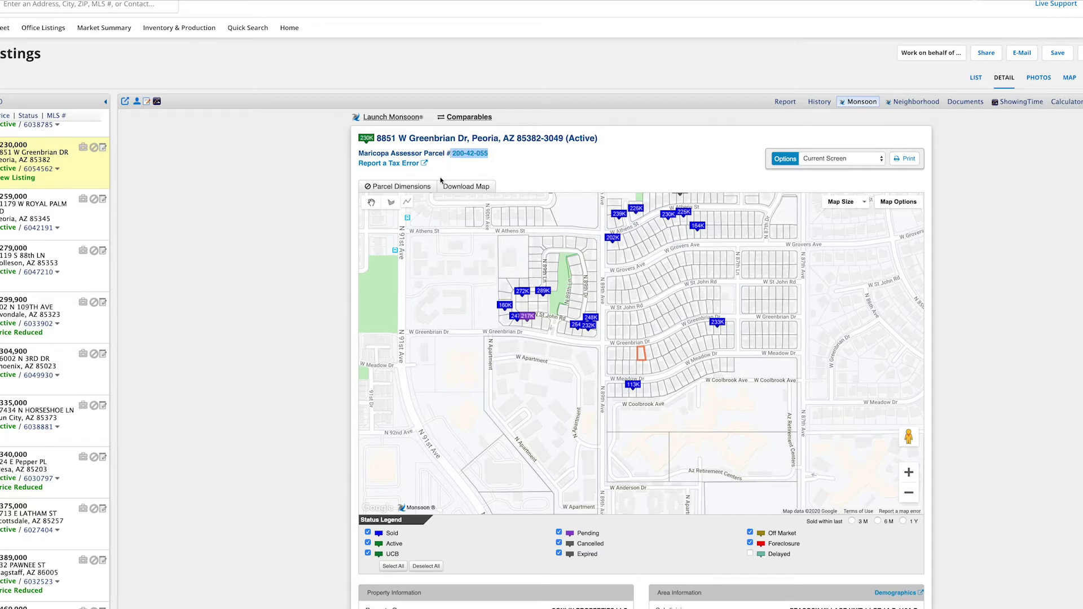
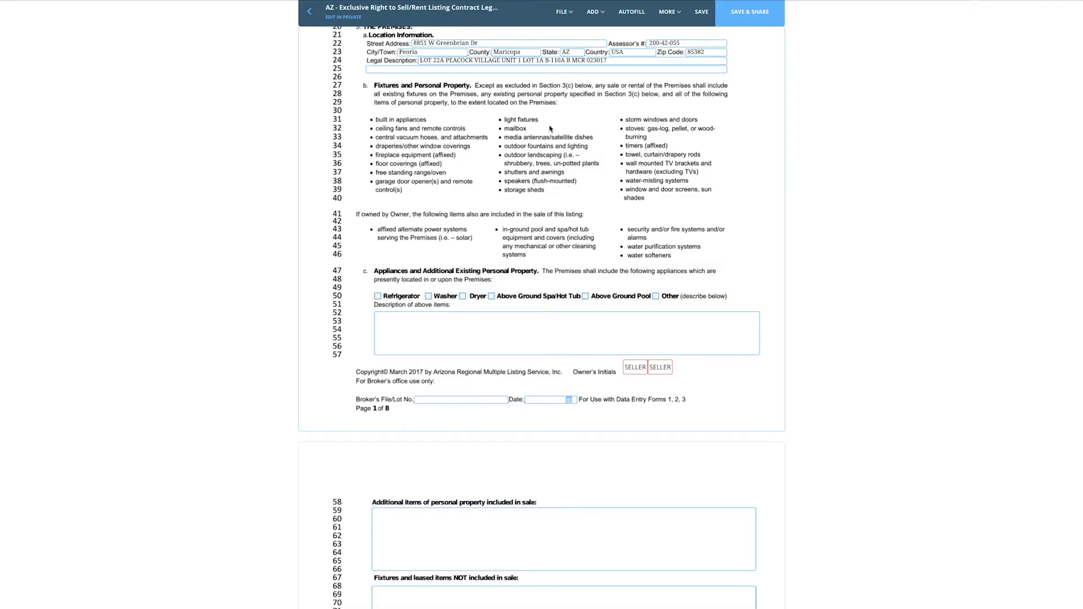
pyautogui.scroll(-1, 550, 128)
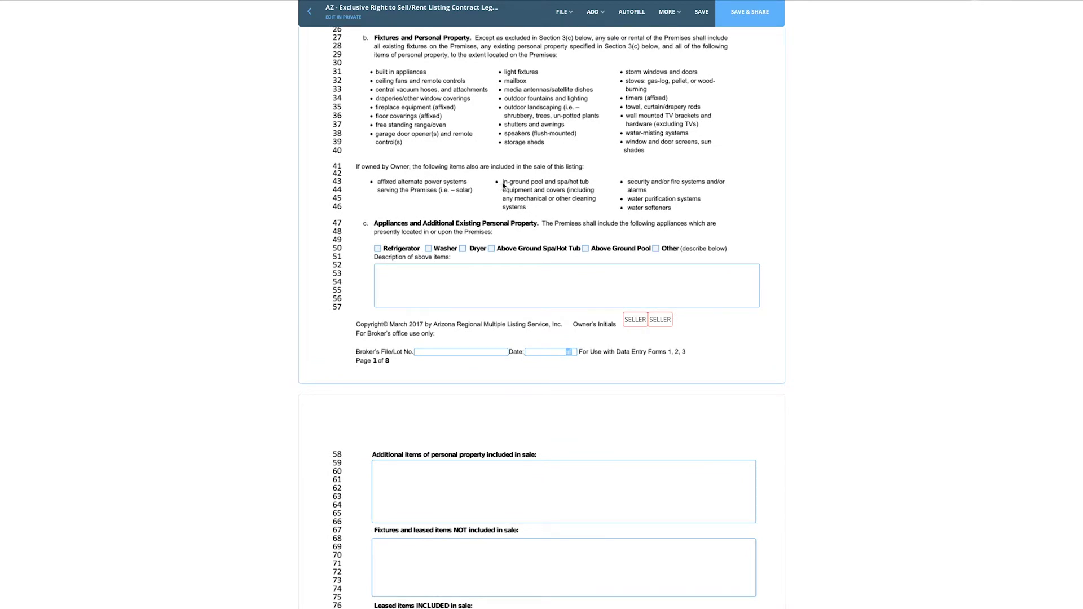
pyautogui.scroll(-1, 503, 186)
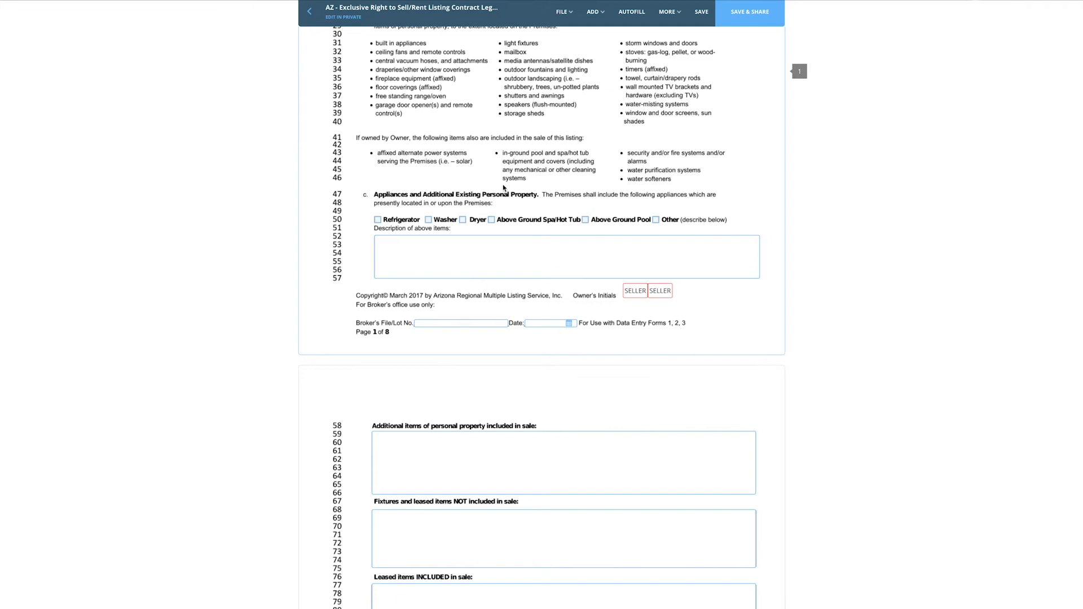
pyautogui.scroll(-1, 503, 187)
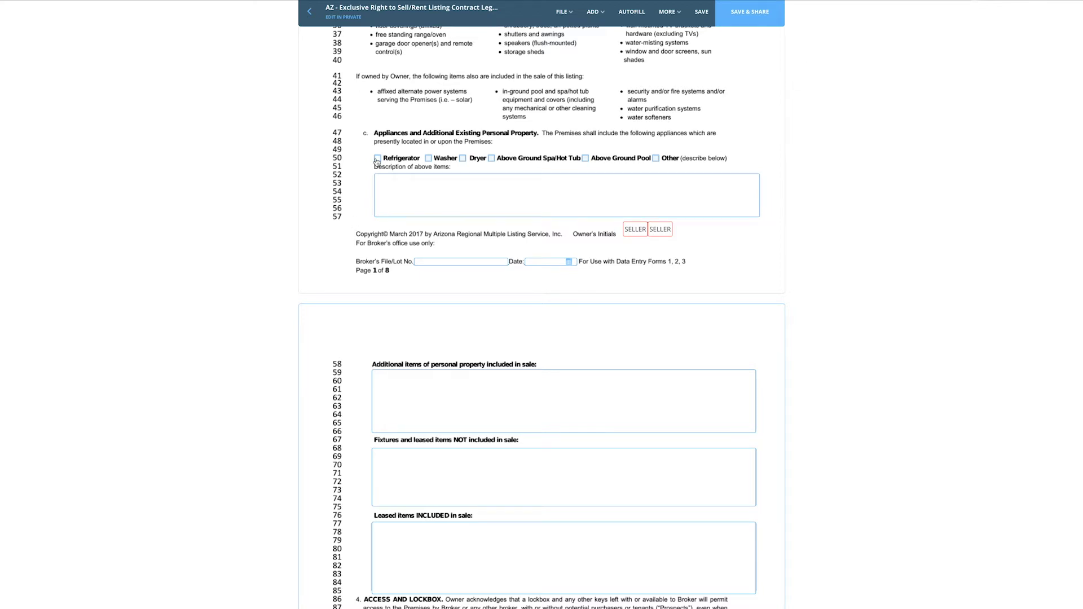
# Step: Tick Refrigerator, Washer and Dryer as included appliances in section 3c, ready to describe them
pyautogui.click(377, 159)
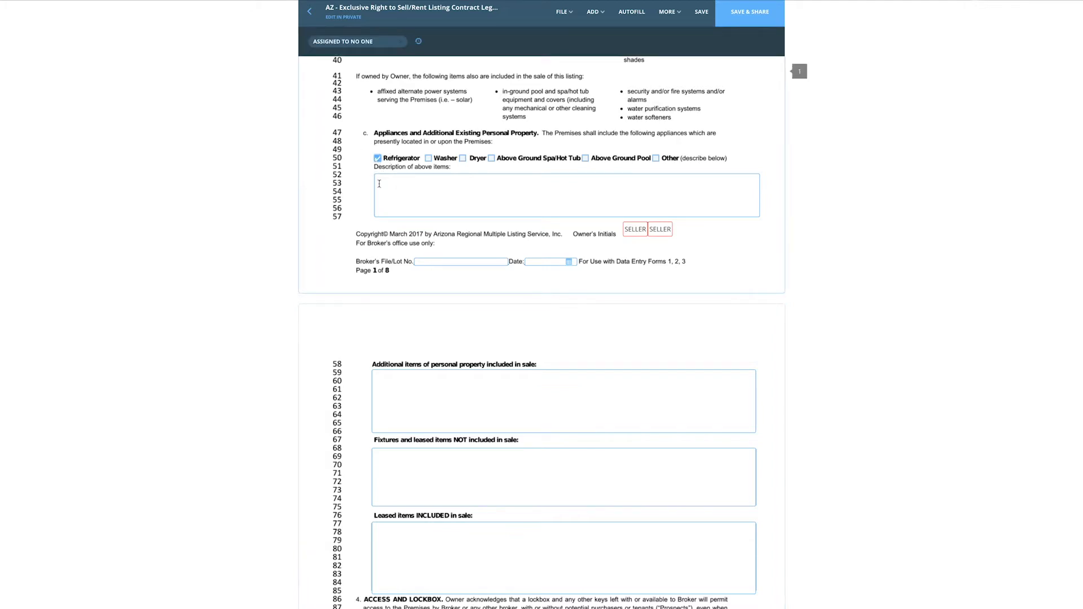
pyautogui.click(429, 158)
pyautogui.click(462, 158)
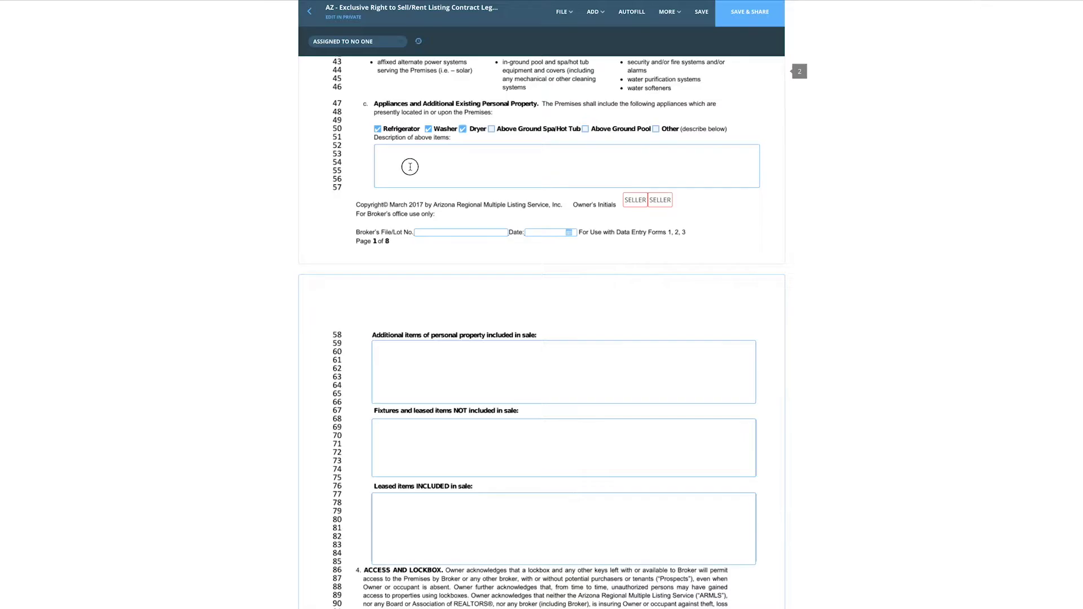
pyautogui.click(410, 166)
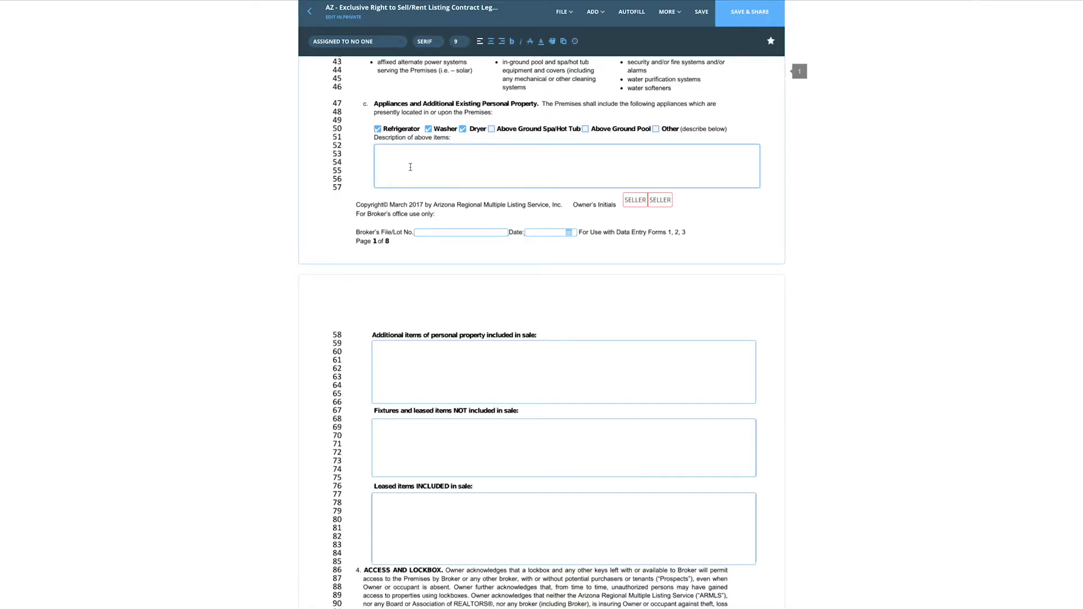
# Step: Describe the appliances as 'GE PRofile Stailless Refrigerator' and finish the additional items entry 'Art Installation in hallway'
pyautogui.write('GE PRofile')
pyautogui.write(' Stail')
pyautogui.write('less Refrigerator')
pyautogui.scroll(-1, 440, 273)
pyautogui.click(464, 290)
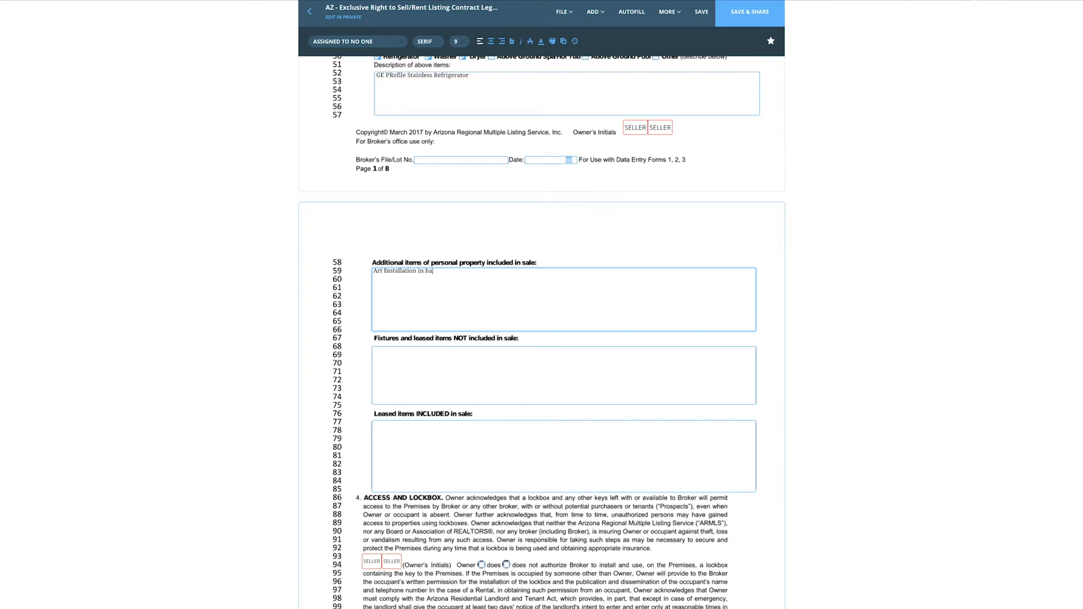
pyautogui.write('ay')
pyautogui.click(486, 370)
pyautogui.scroll(-3, 487, 370)
pyautogui.click(423, 350)
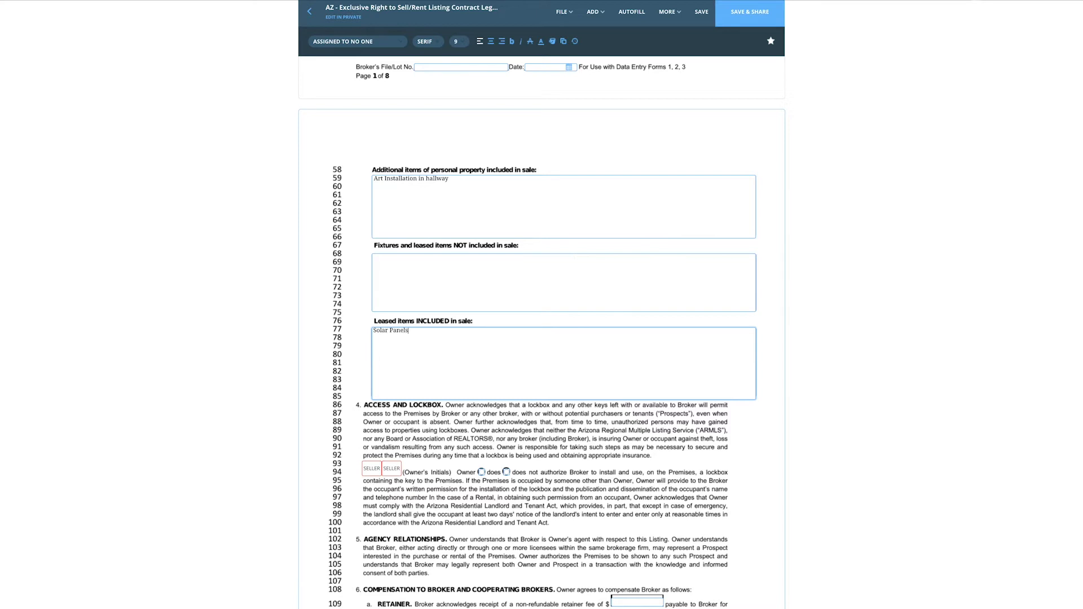
# Step: In section 4, Access and Lockbox, mark that the owner does authorize a lockbox
pyautogui.scroll(-5, 485, 360)
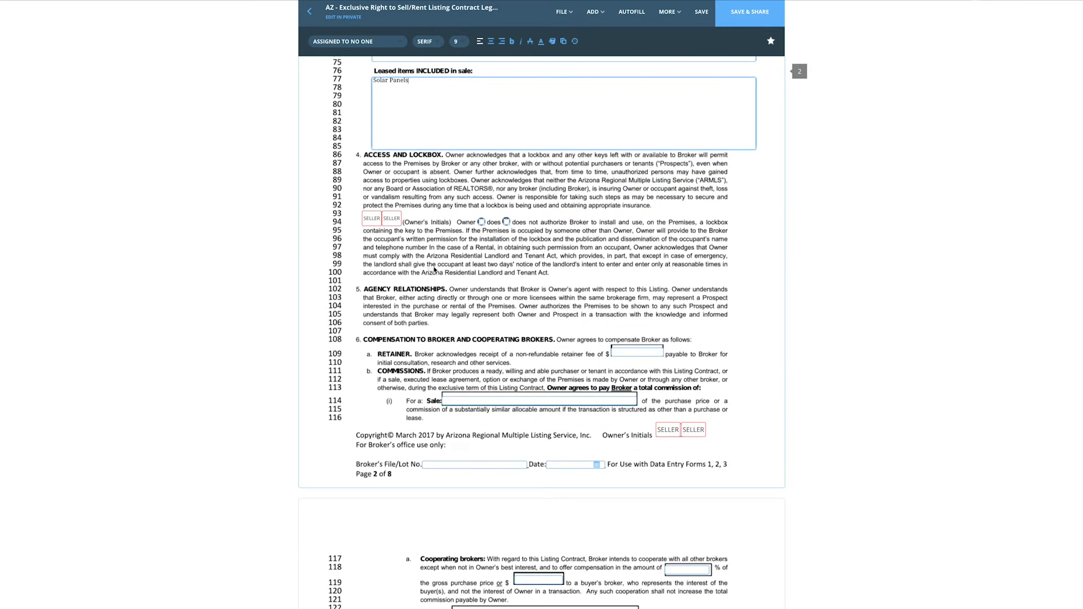
pyautogui.click(481, 221)
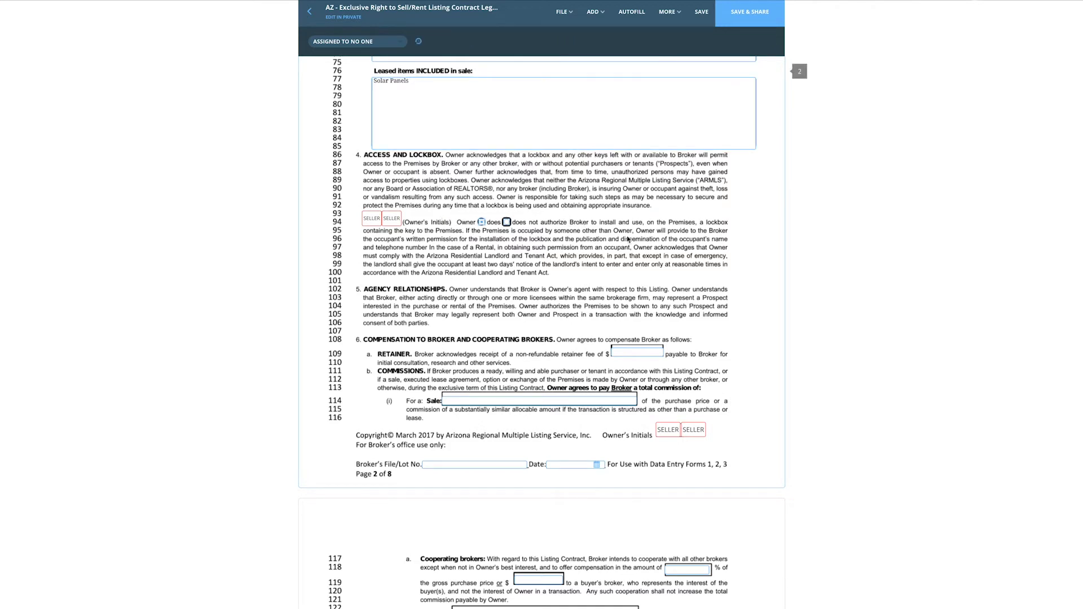